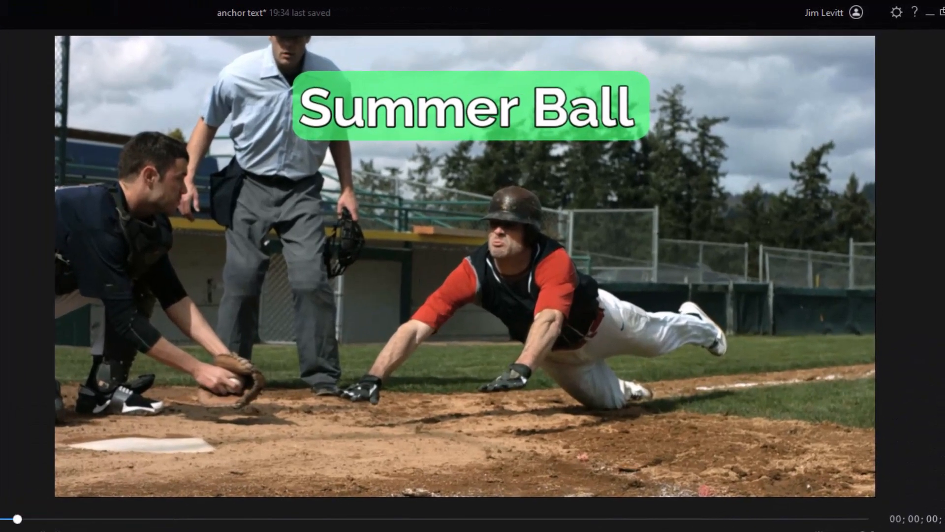
# Play the baseball project on the timeline to preview its titles and baseball overlay, and pause it near the end
pyautogui.press('space')
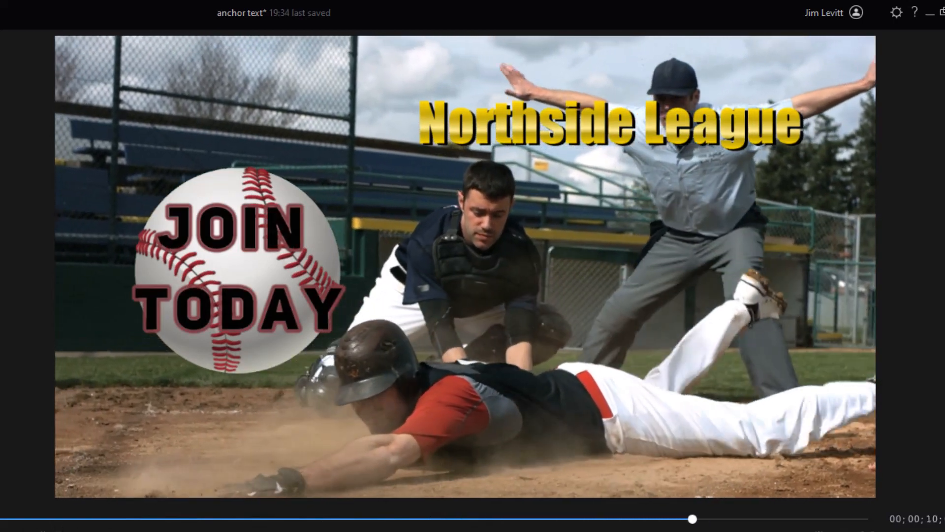
pyautogui.click(3, 527)
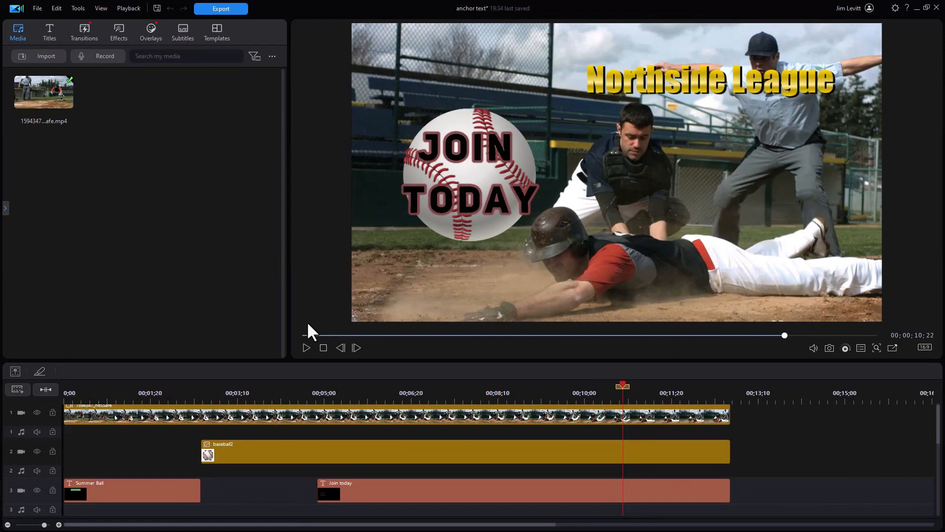
# Open the track 1 video clip's quick edit tools and examine the position, opacity, border, shadow and trim options
pyautogui.click(213, 413)
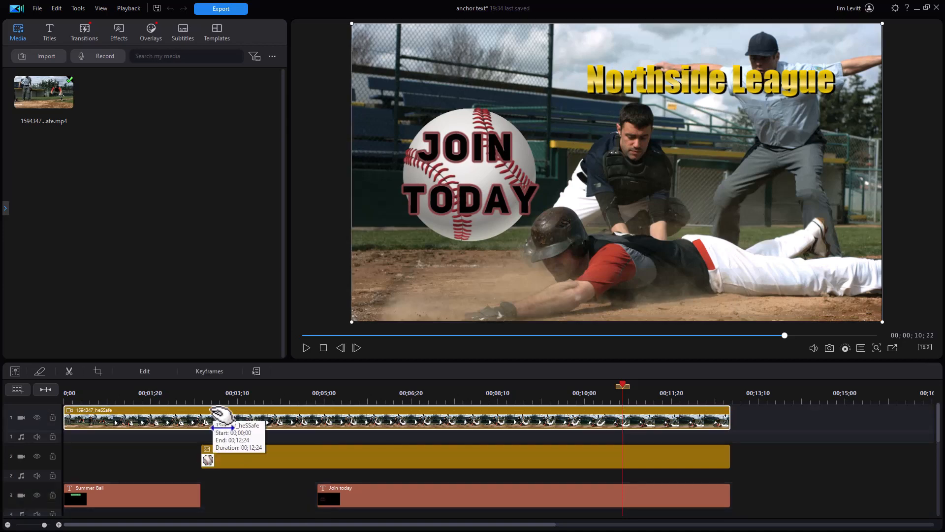
pyautogui.doubleClick(211, 414)
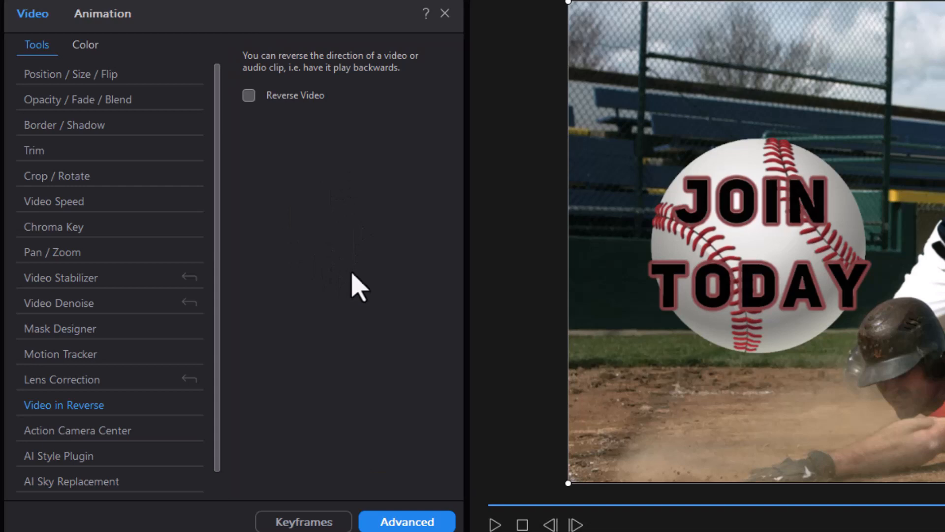
pyautogui.click(105, 84)
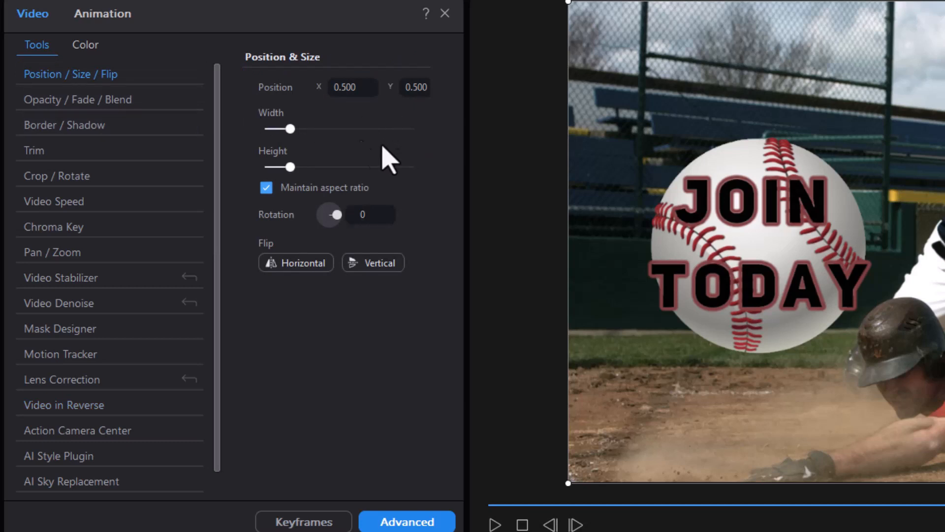
pyautogui.click(119, 100)
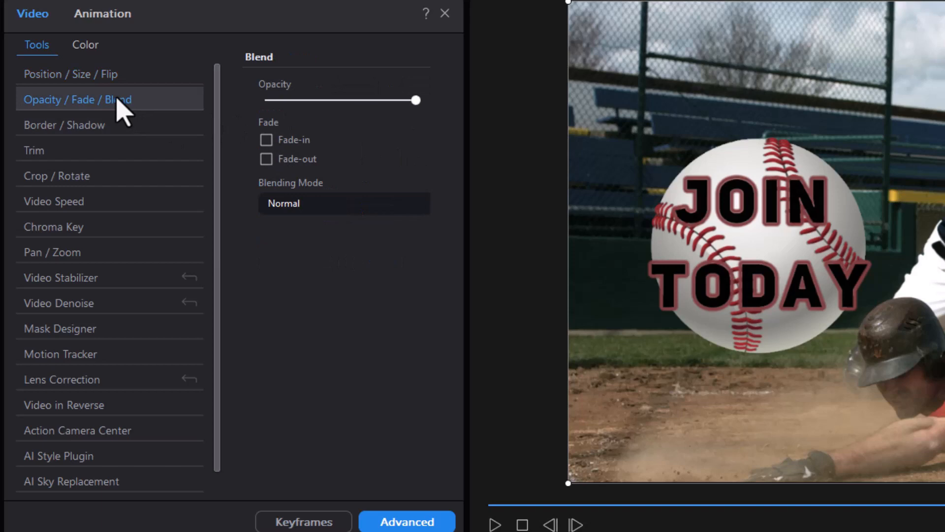
pyautogui.click(122, 125)
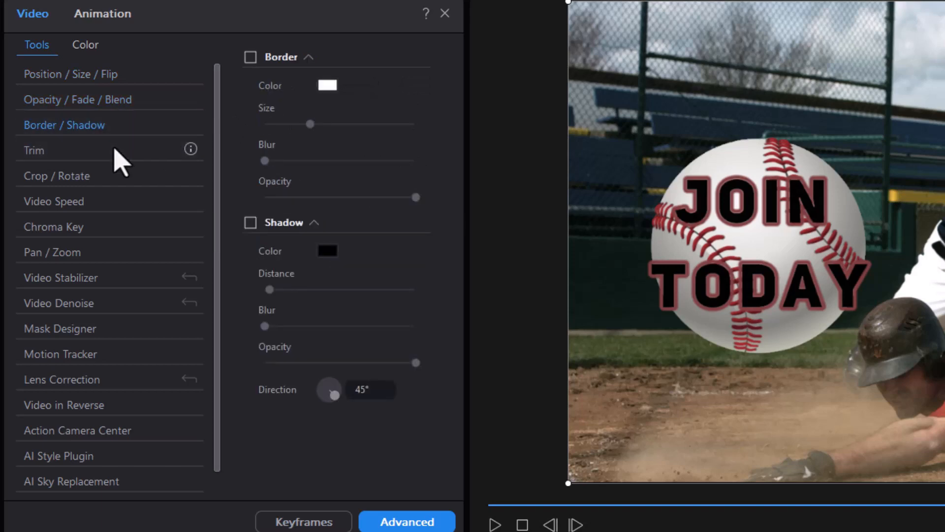
pyautogui.click(116, 151)
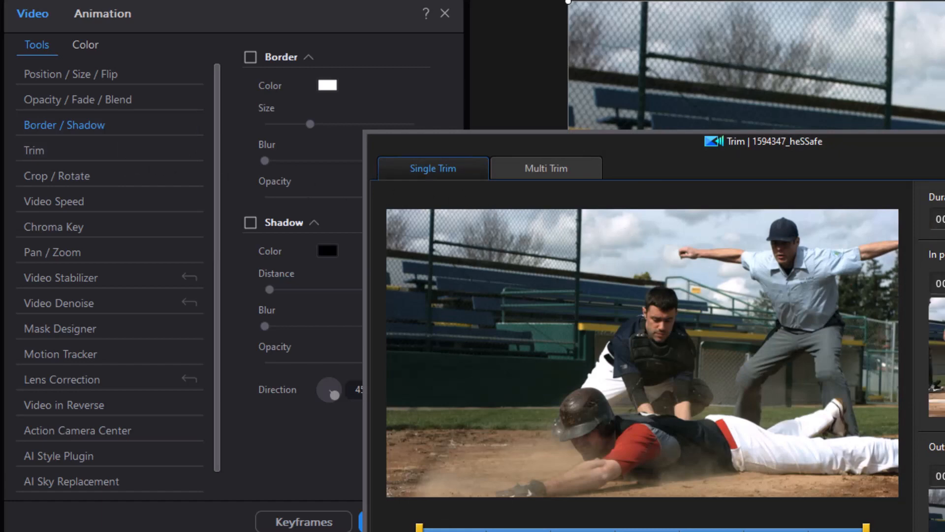
pyautogui.press('Escape')
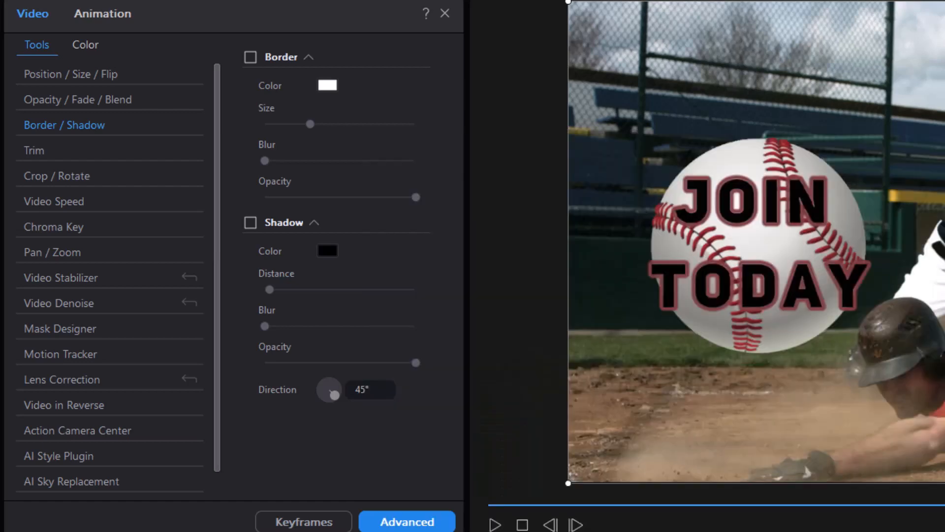
# Examine the video clip's Crop / Rotate window and Color options, and close the quick edit settings
pyautogui.click(81, 177)
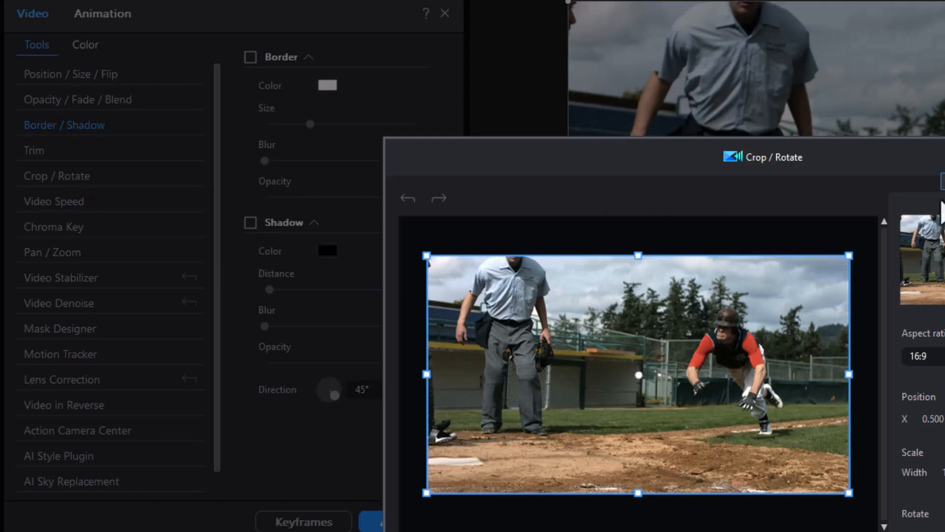
pyautogui.press('Escape')
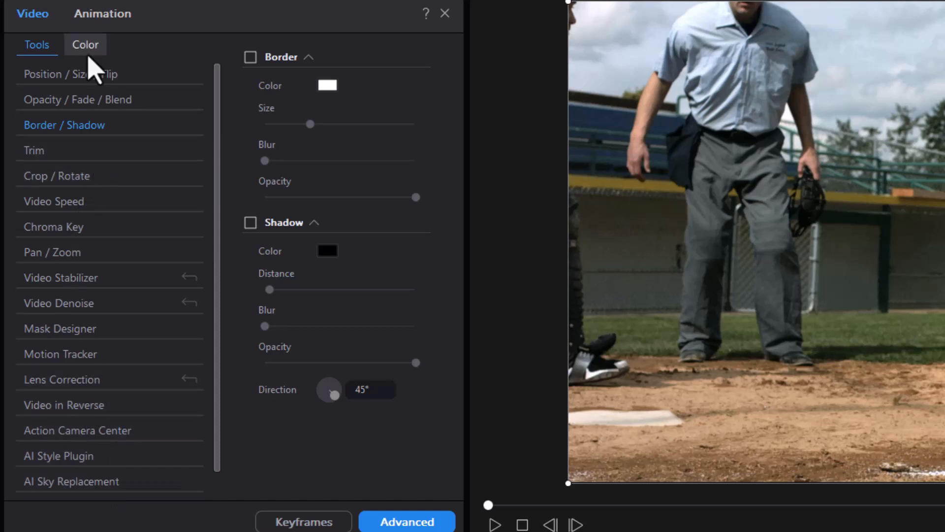
pyautogui.click(85, 52)
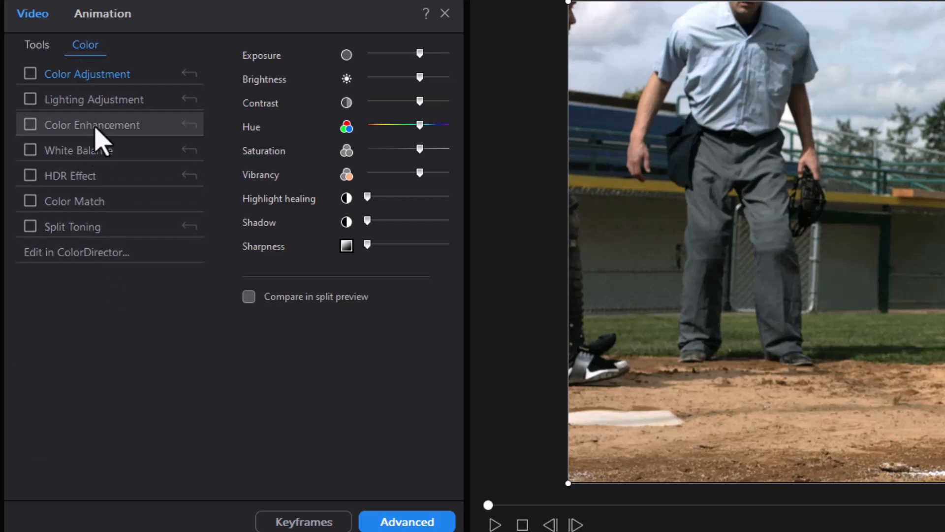
pyautogui.click(38, 45)
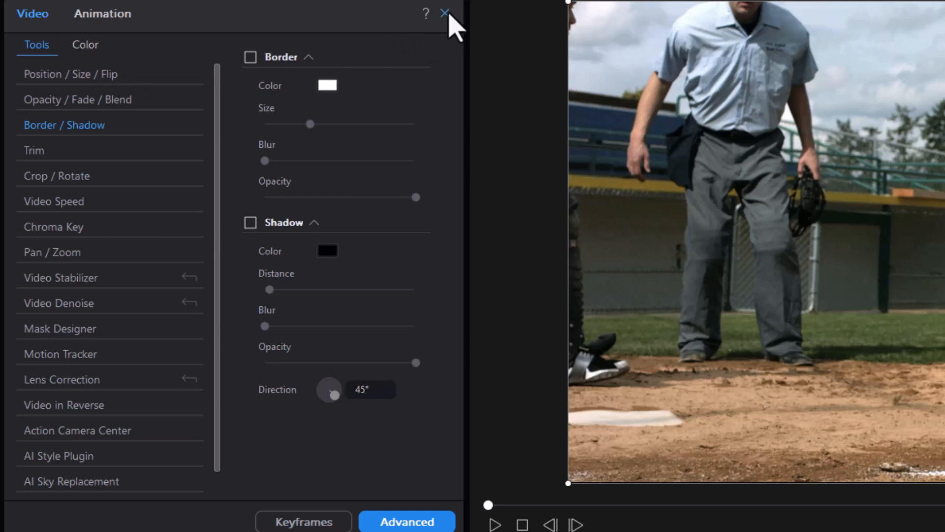
pyautogui.click(445, 14)
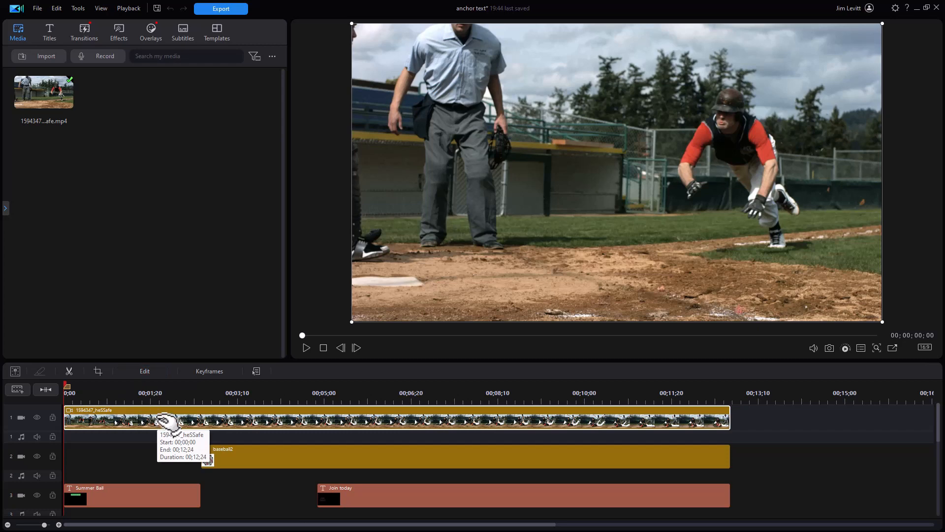
# Open the video clip in Advanced Editing, hide the keyframe timeline, look through its properties and collapse Object Settings
pyautogui.doubleClick(167, 420)
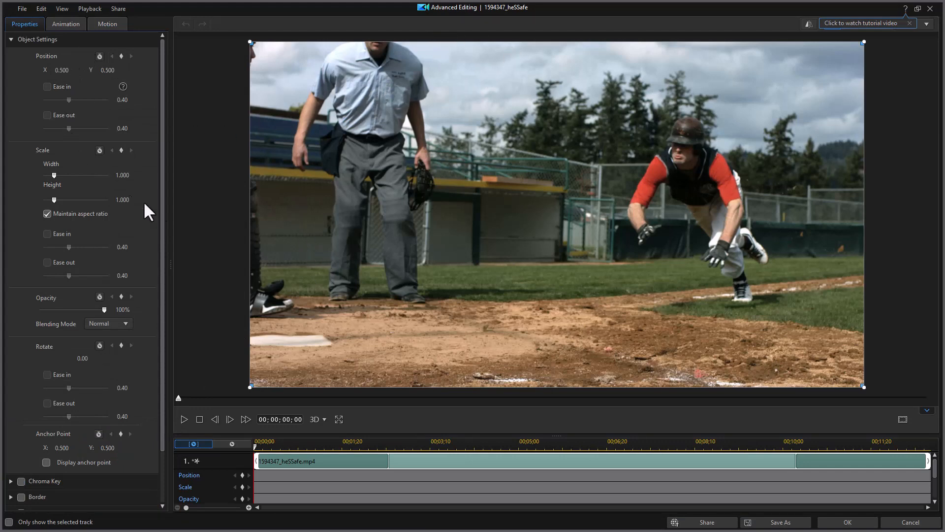
pyautogui.click(929, 411)
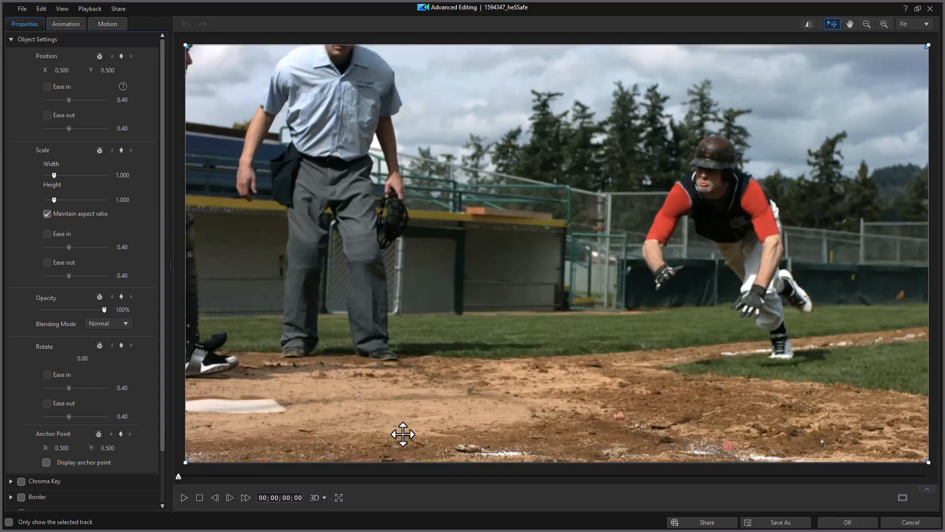
pyautogui.moveTo(161, 335); pyautogui.dragTo(154, 439)
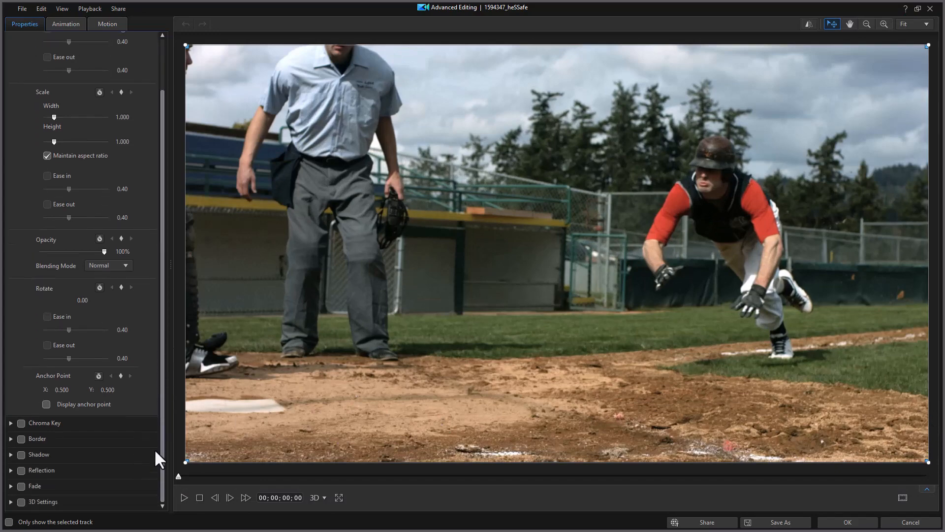
pyautogui.moveTo(163, 140); pyautogui.dragTo(160, 78)
pyautogui.click(11, 39)
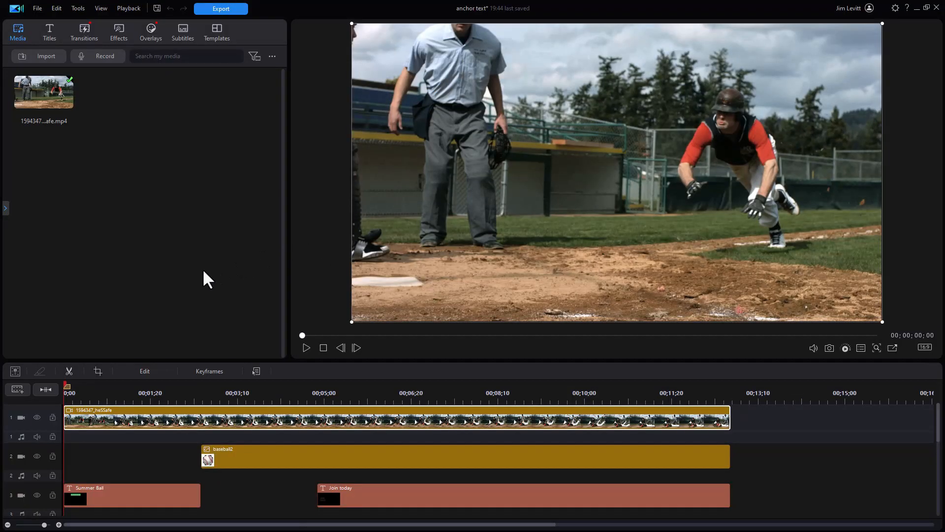
# Reopen the video clip's quick edit settings, switch from there to Advanced Editing, and close that window
pyautogui.doubleClick(207, 425)
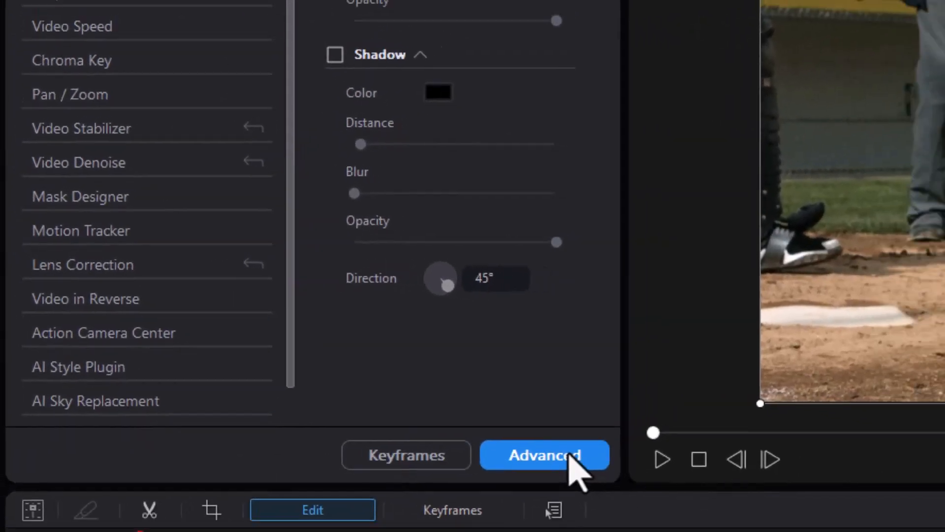
pyautogui.click(625, 473)
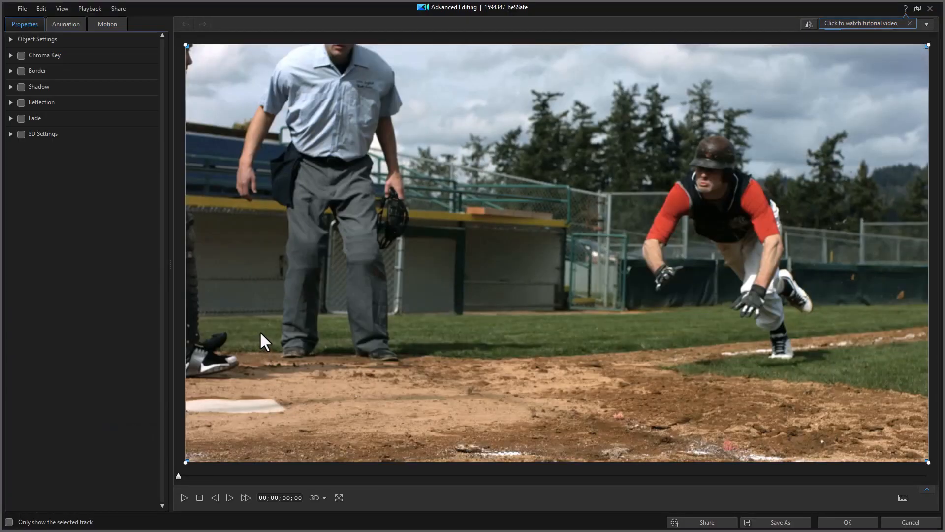
pyautogui.click(930, 8)
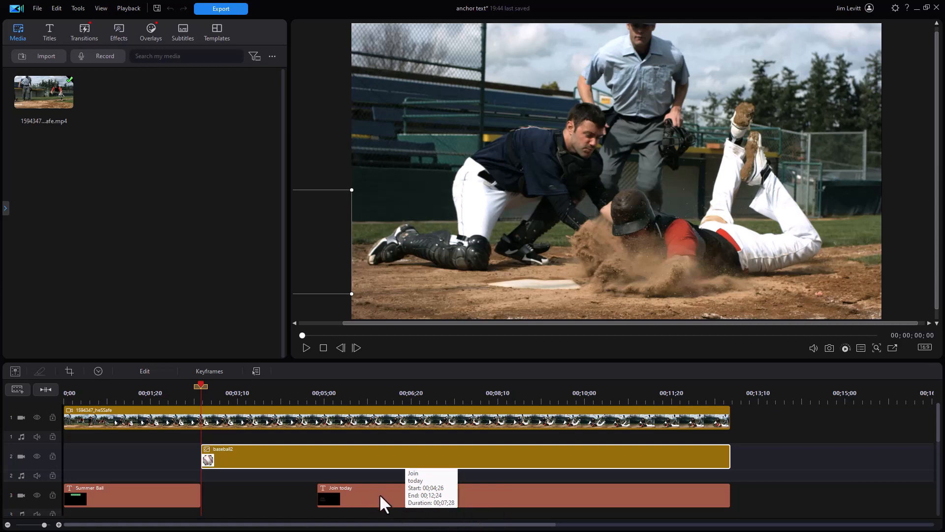
# Move the playhead onto the Join today title clip and open the title's quick edit settings
pyautogui.click(393, 498)
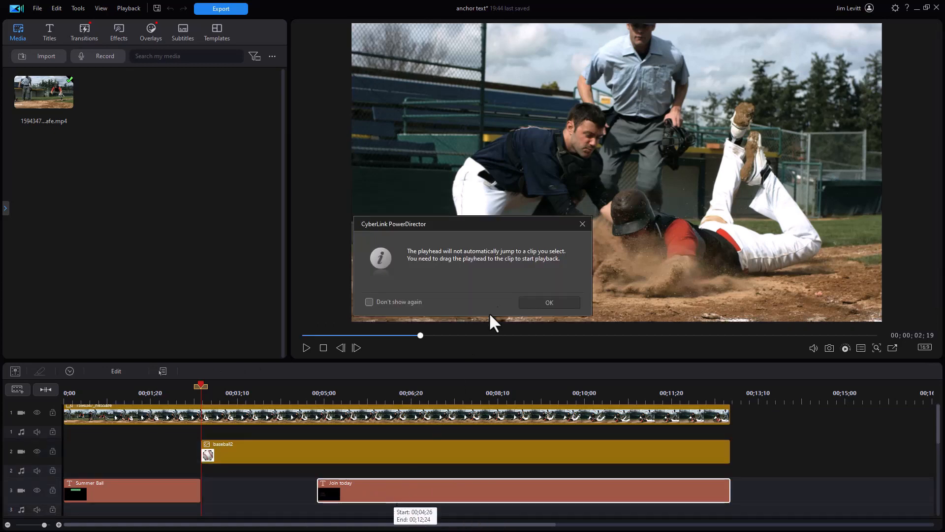
pyautogui.click(583, 224)
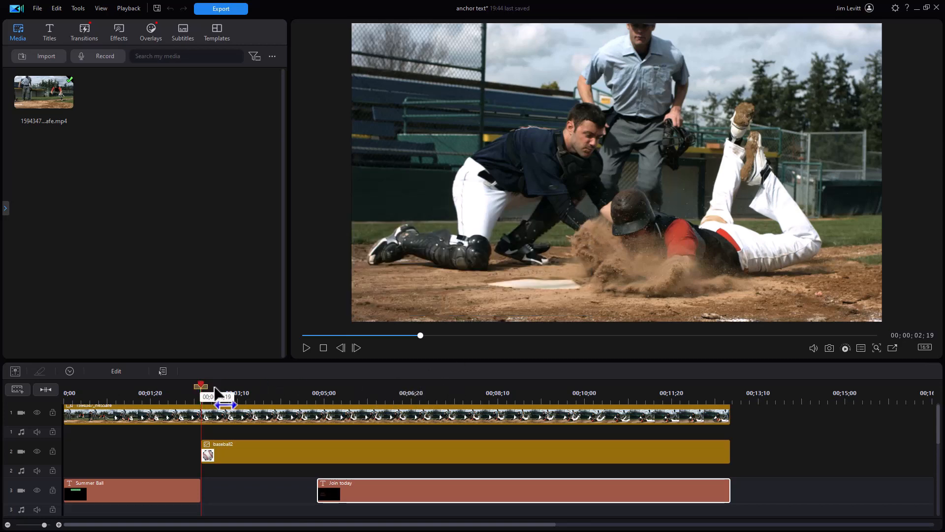
pyautogui.moveTo(201, 387); pyautogui.dragTo(420, 389)
pyautogui.doubleClick(452, 496)
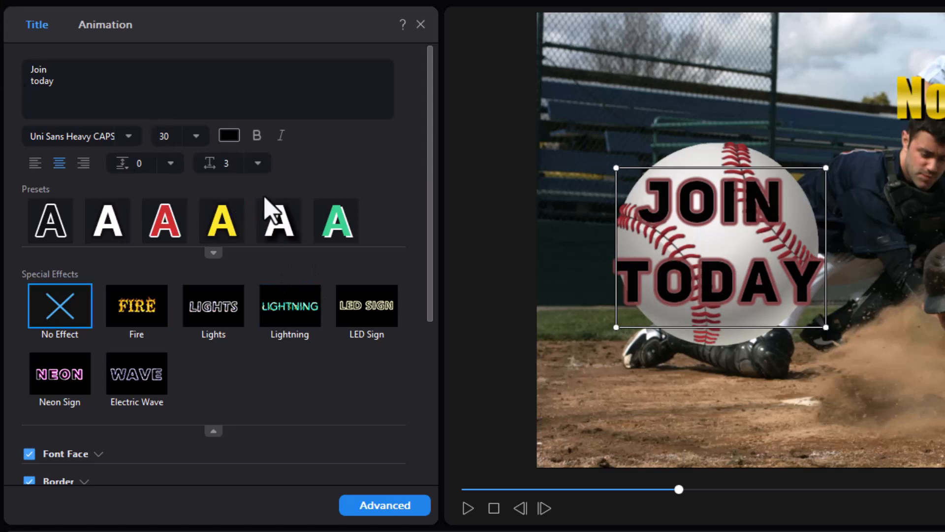
# Examine the Join today title's quick edit settings down to Shadow, Blend and Position & Size
pyautogui.moveTo(429, 237); pyautogui.dragTo(413, 448)
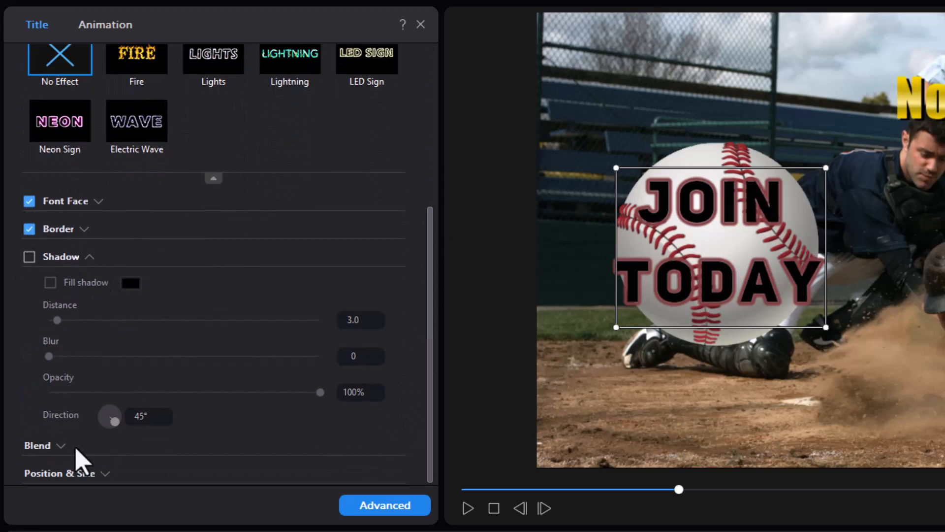
pyautogui.click(57, 446)
pyautogui.moveTo(430, 347); pyautogui.dragTo(429, 513)
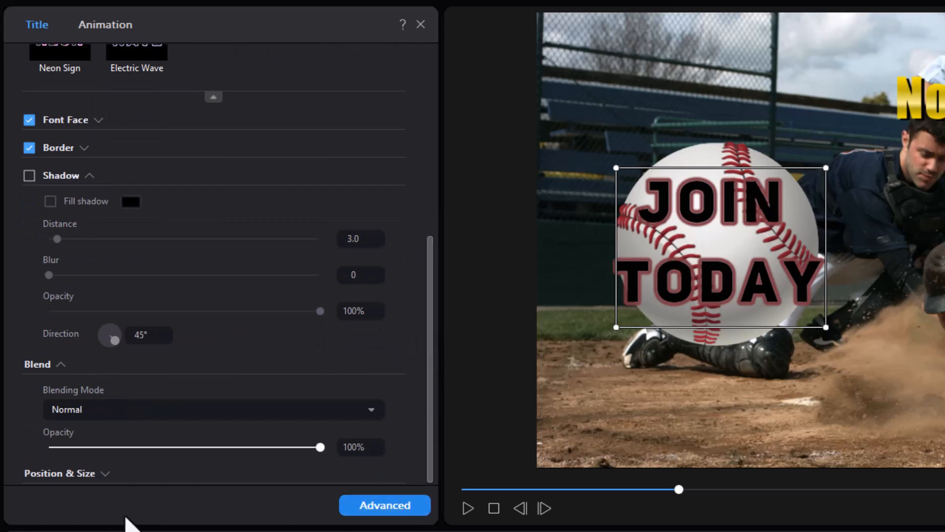
pyautogui.click(123, 476)
pyautogui.scroll(-1, 433, 403)
pyautogui.moveTo(431, 403); pyautogui.dragTo(417, 112)
pyautogui.click(167, 234)
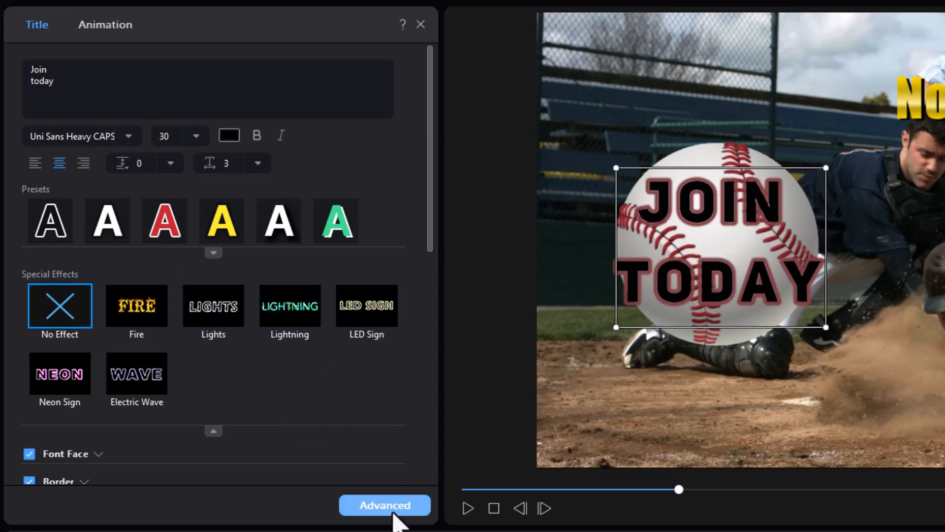
# Open the title's advanced settings, collapse Character Presets and Font/Paragraph to review the categories, and close both editors
pyautogui.click(389, 508)
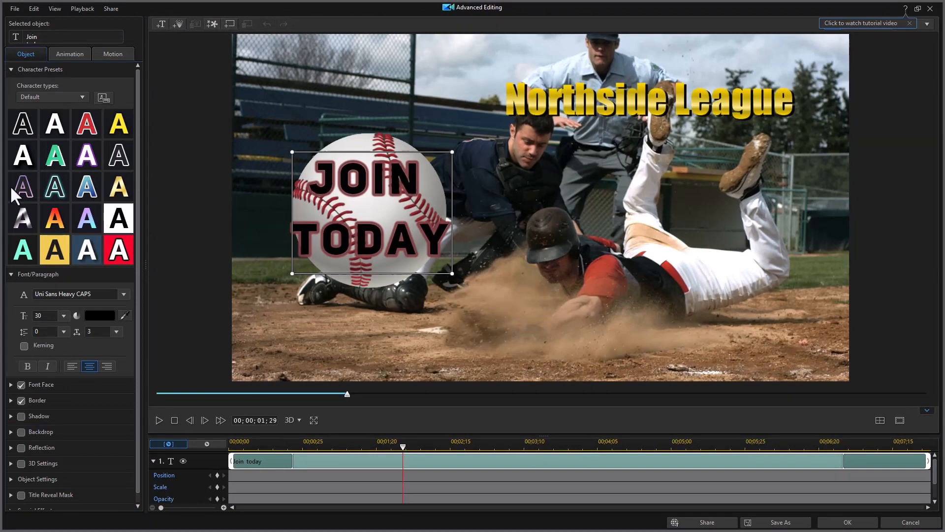
pyautogui.click(11, 69)
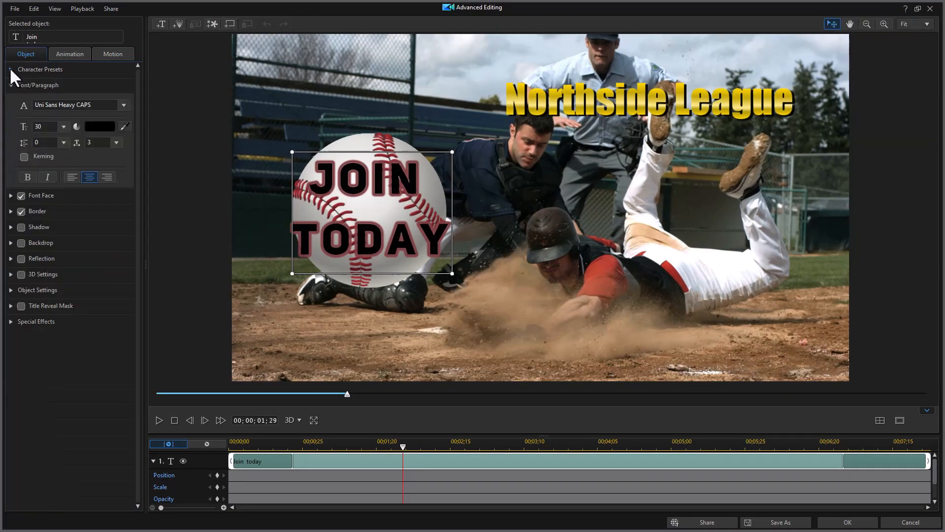
pyautogui.click(14, 86)
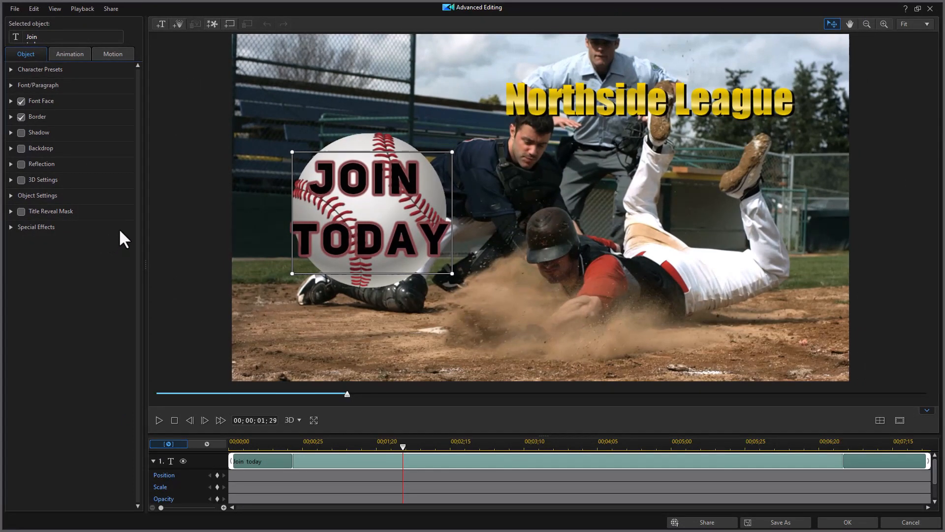
pyautogui.click(931, 9)
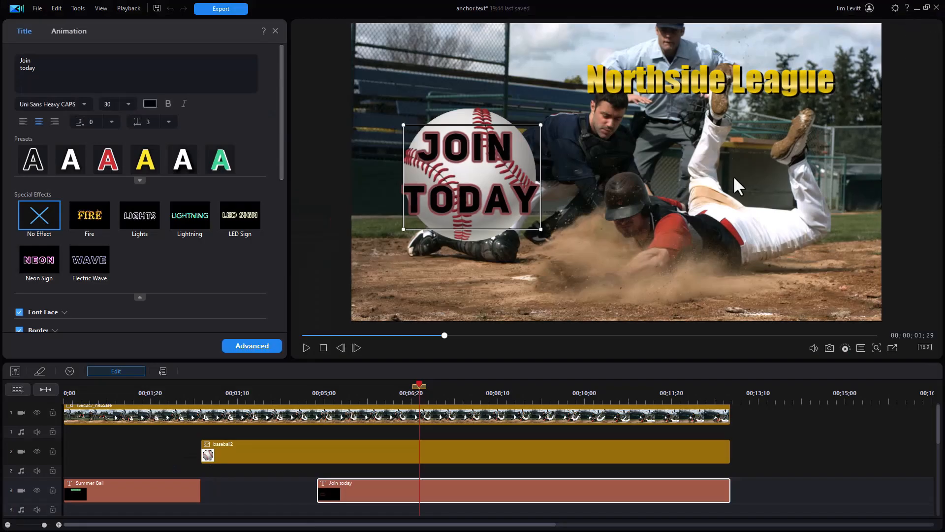
pyautogui.click(276, 31)
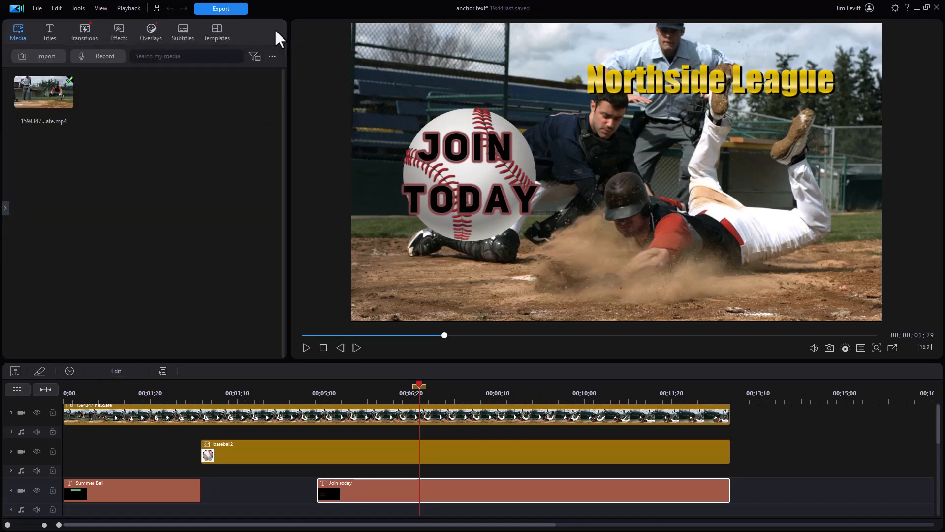
# Open the Join today title clip directly in Advanced Editing and close the window
pyautogui.doubleClick(389, 495)
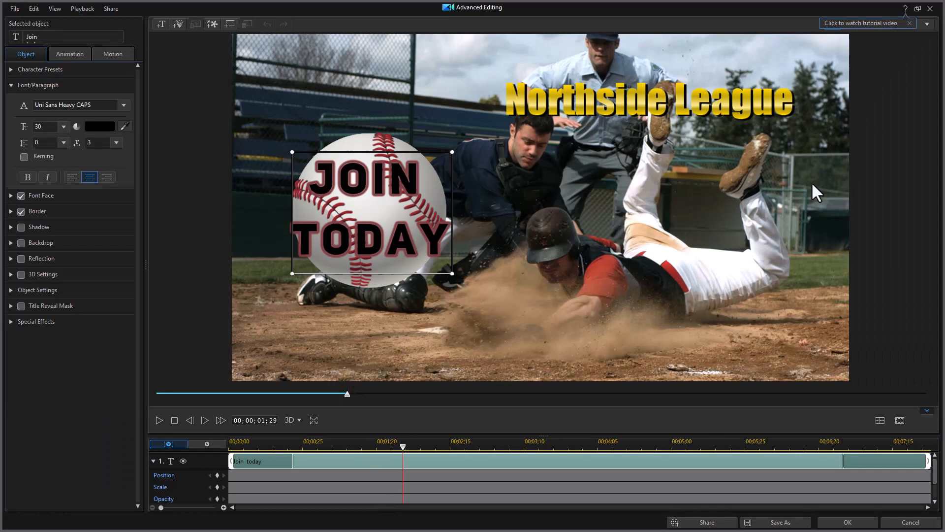
pyautogui.click(930, 9)
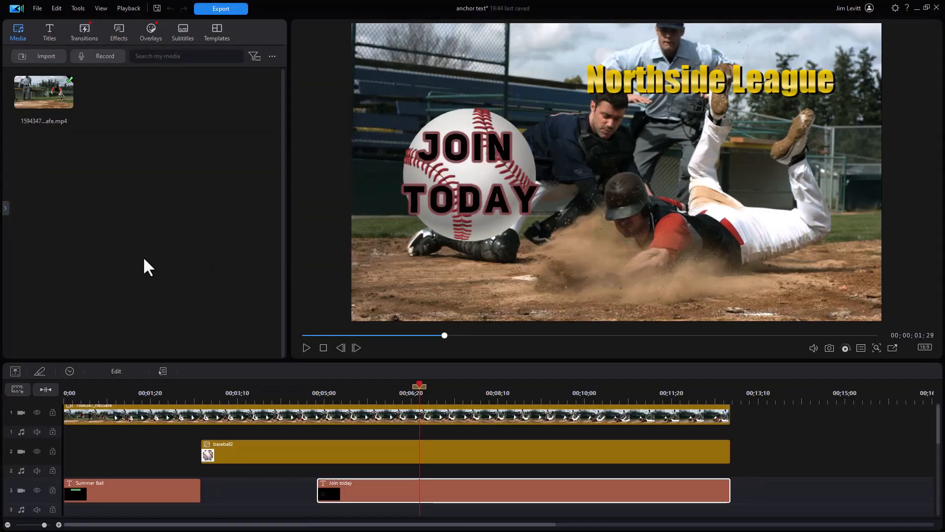